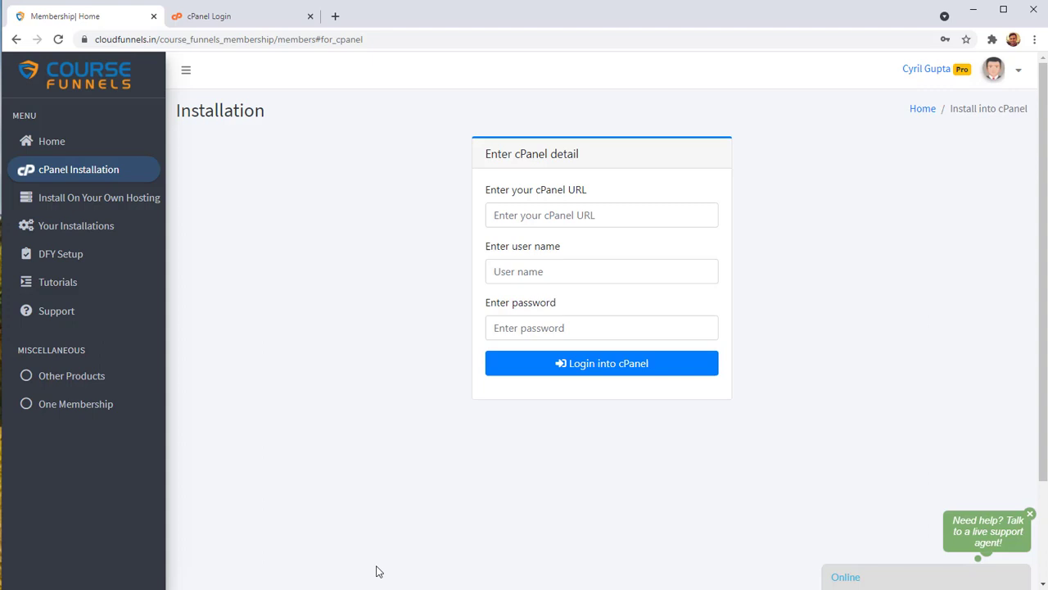
click(229, 17)
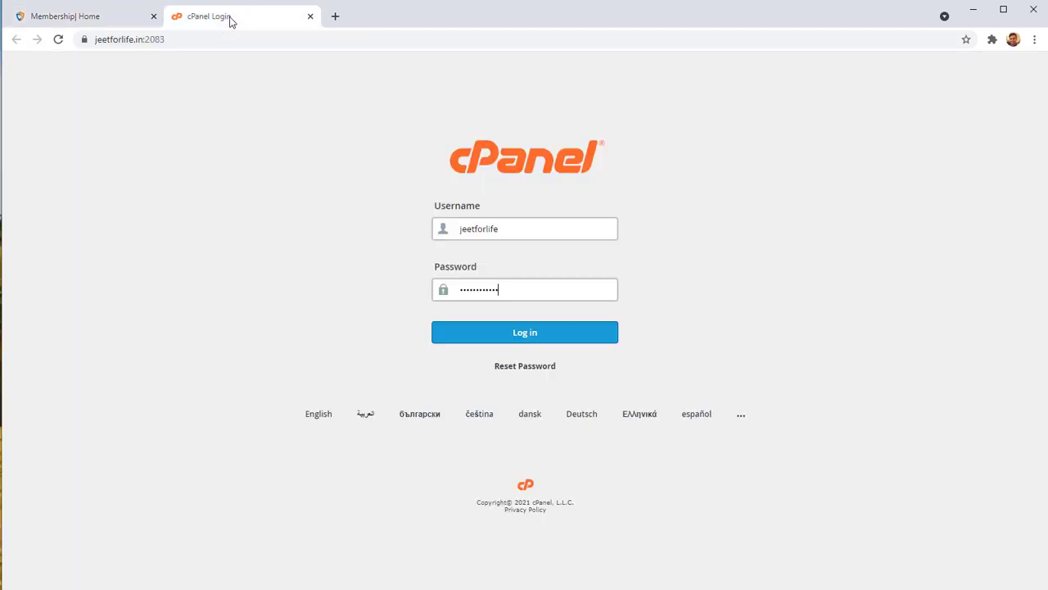
click(218, 39)
key(ctrl+c)
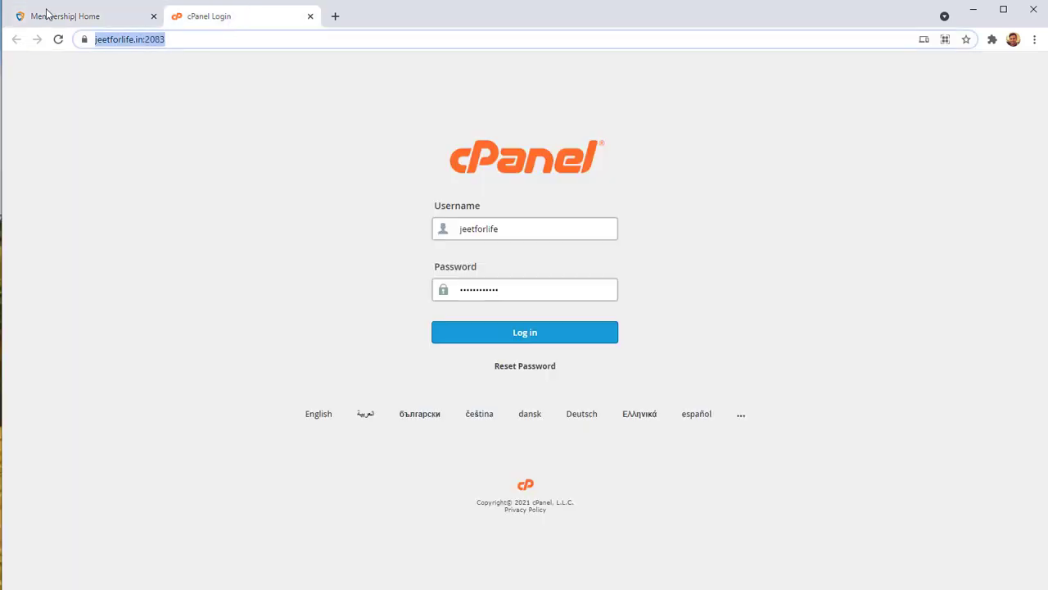
click(49, 15)
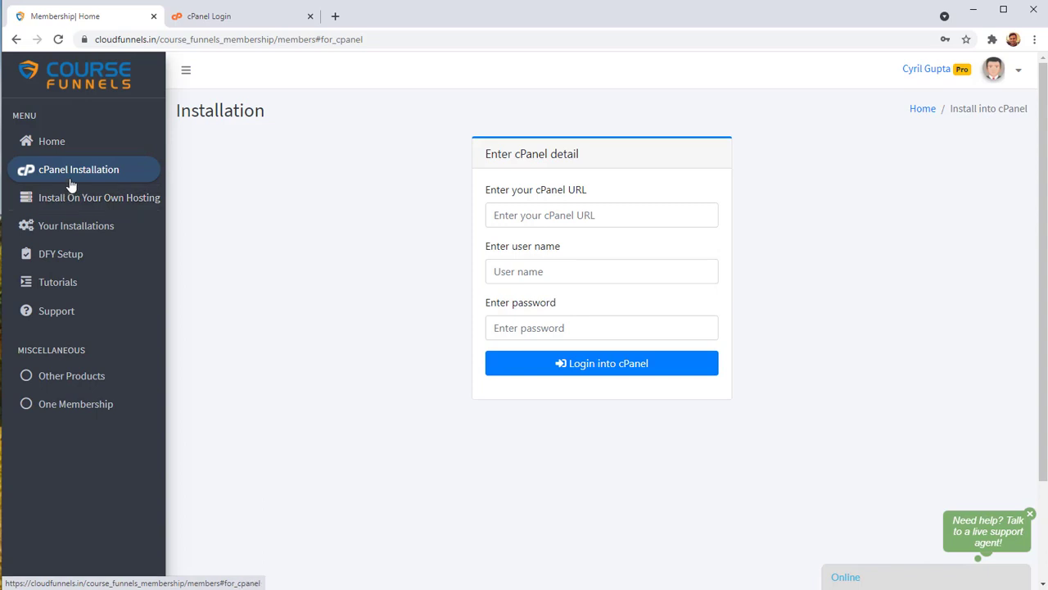
click(539, 216)
key(ctrl+v)
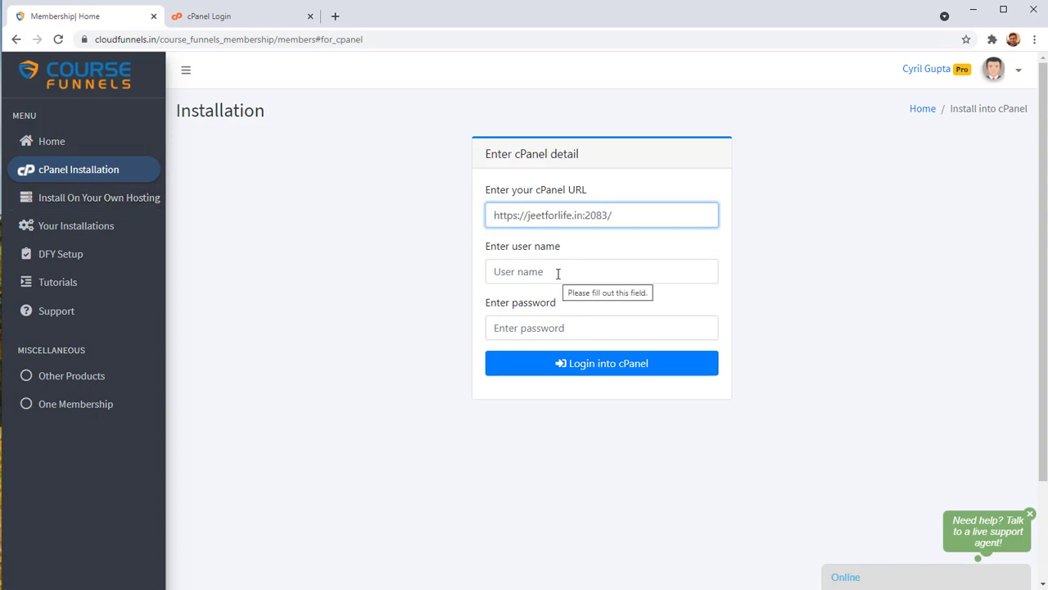
Paste the cPanel username and password into the form and submit the login.
click(568, 273)
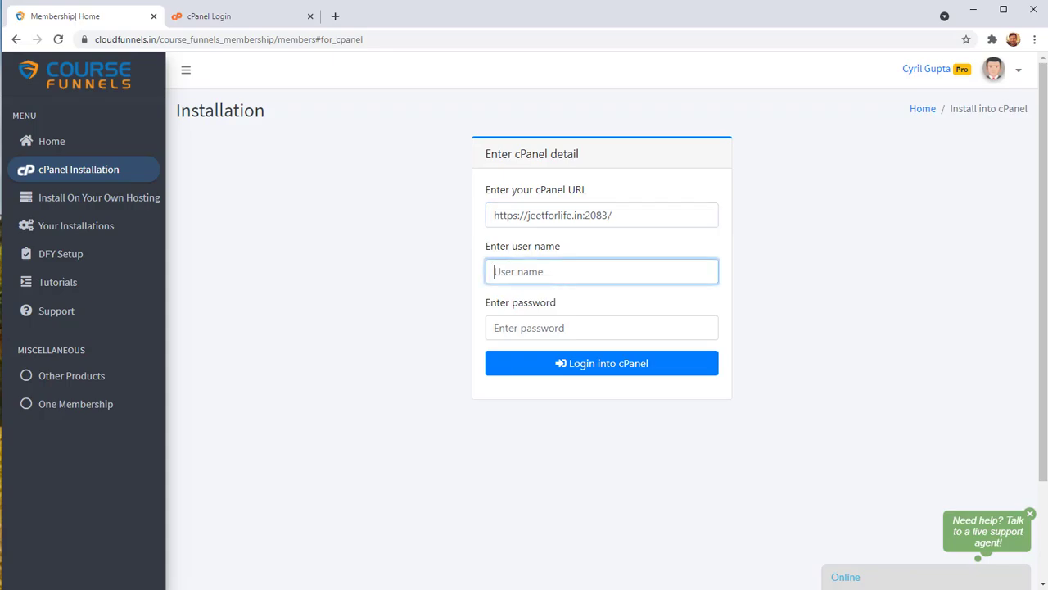
click(236, 17)
double_click(463, 229)
key(ctrl+c)
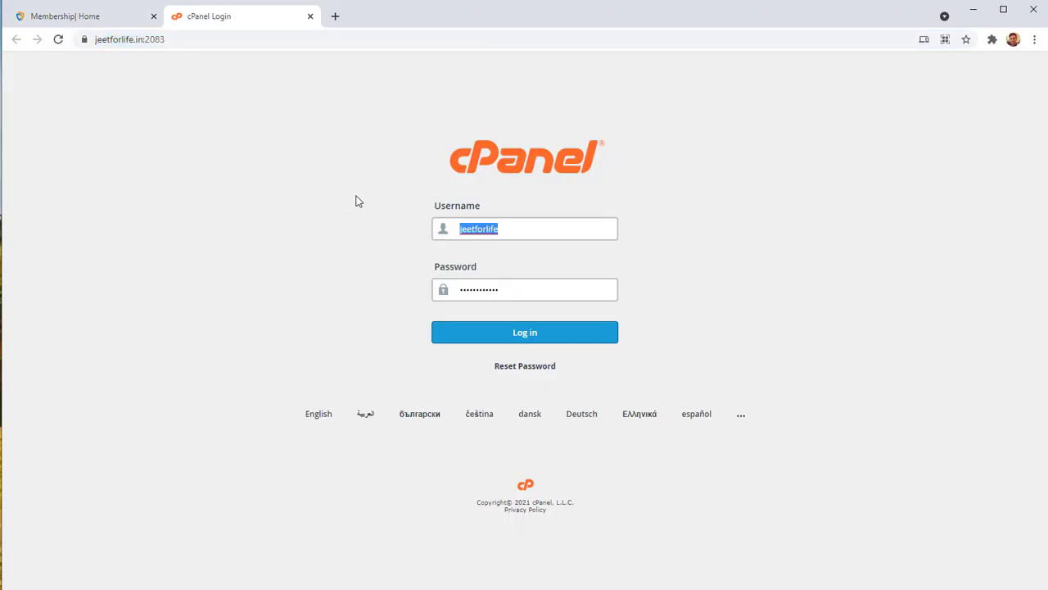
click(99, 14)
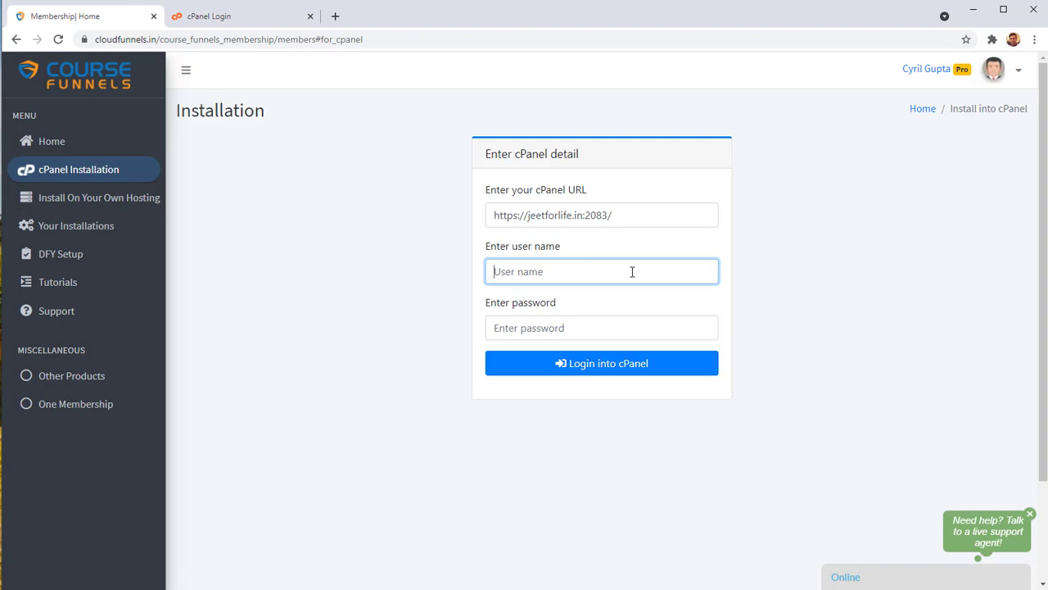
key(ctrl+v)
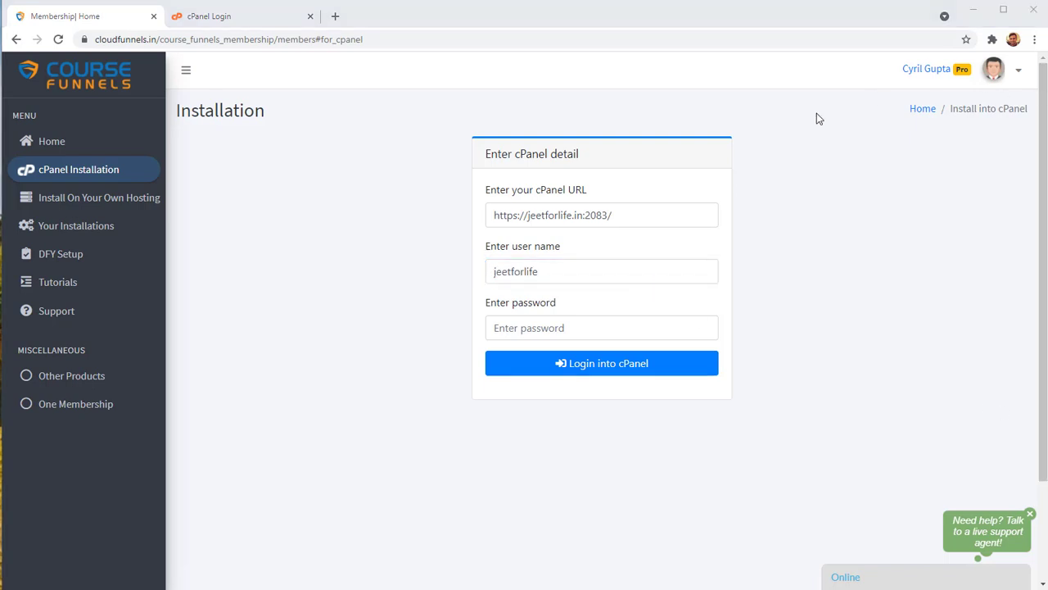
click(590, 336)
key(ctrl+v)
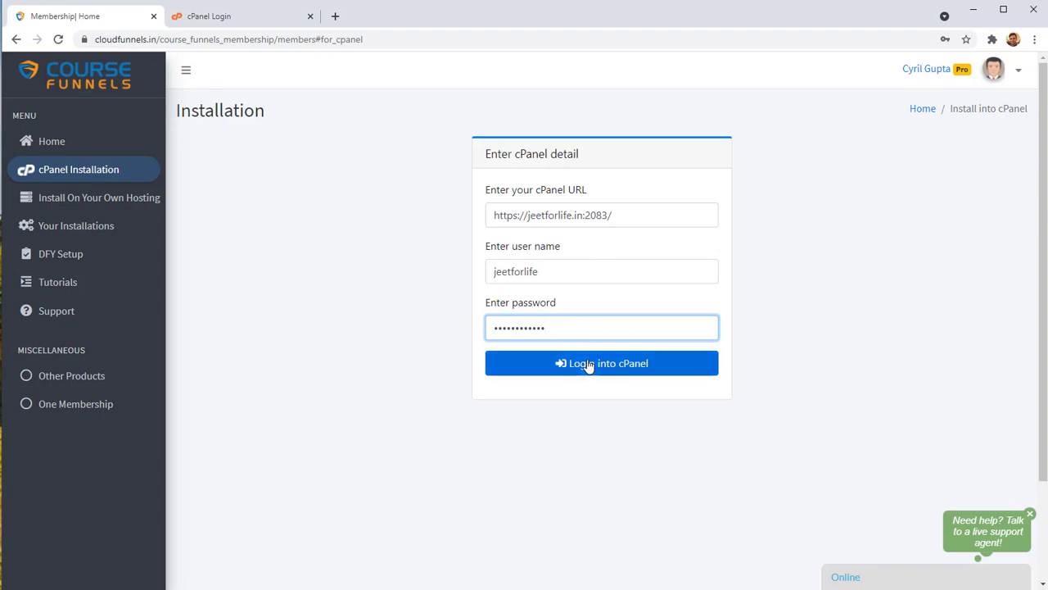
click(585, 367)
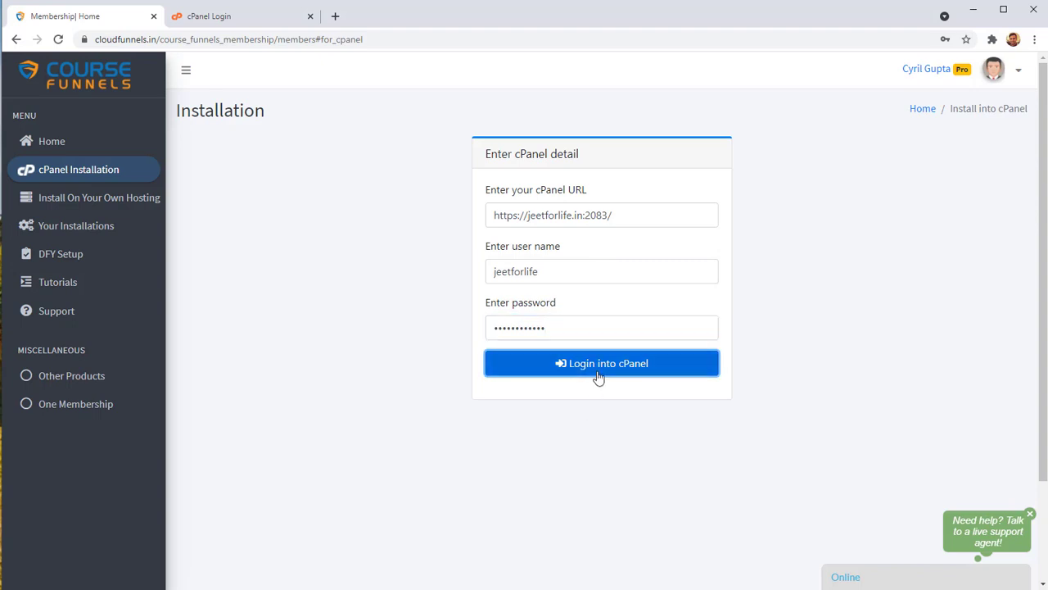
Log into cPanel, decline Chrome's password save, and keep jeetforlife.in as the domain.
click(598, 374)
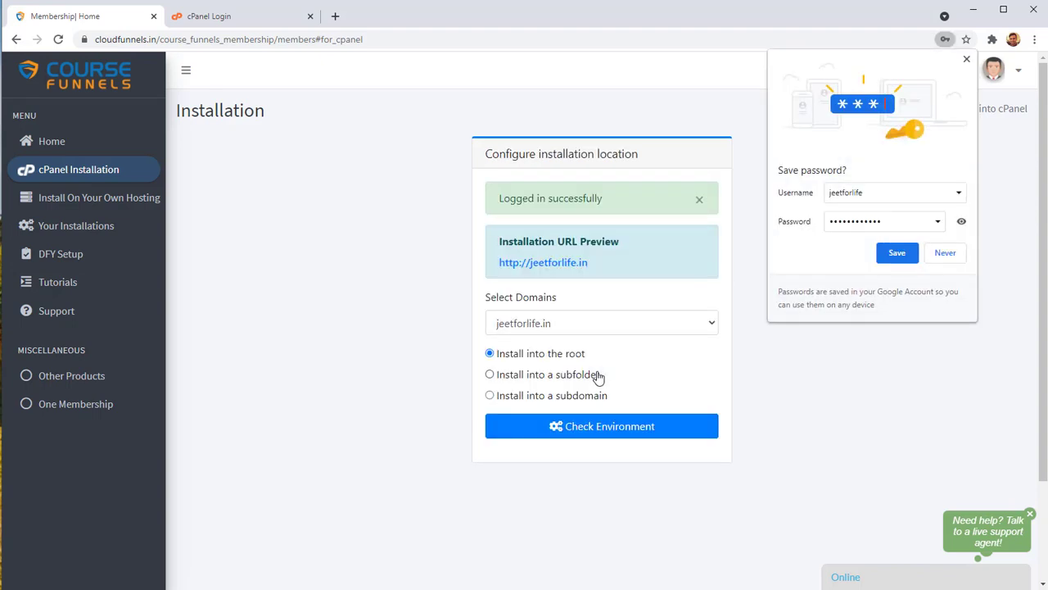
click(945, 253)
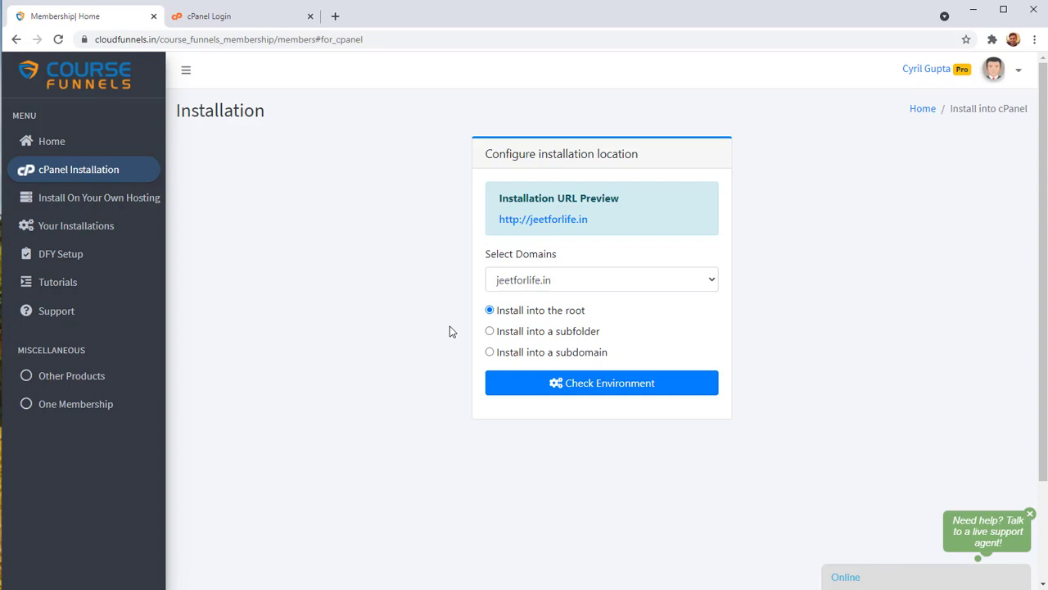
click(652, 290)
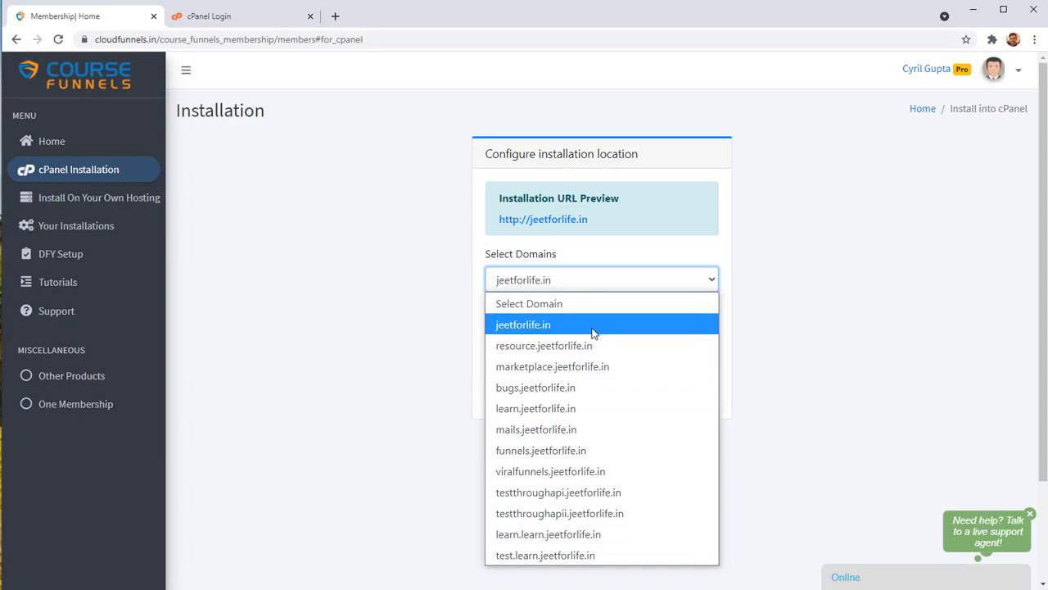
click(457, 319)
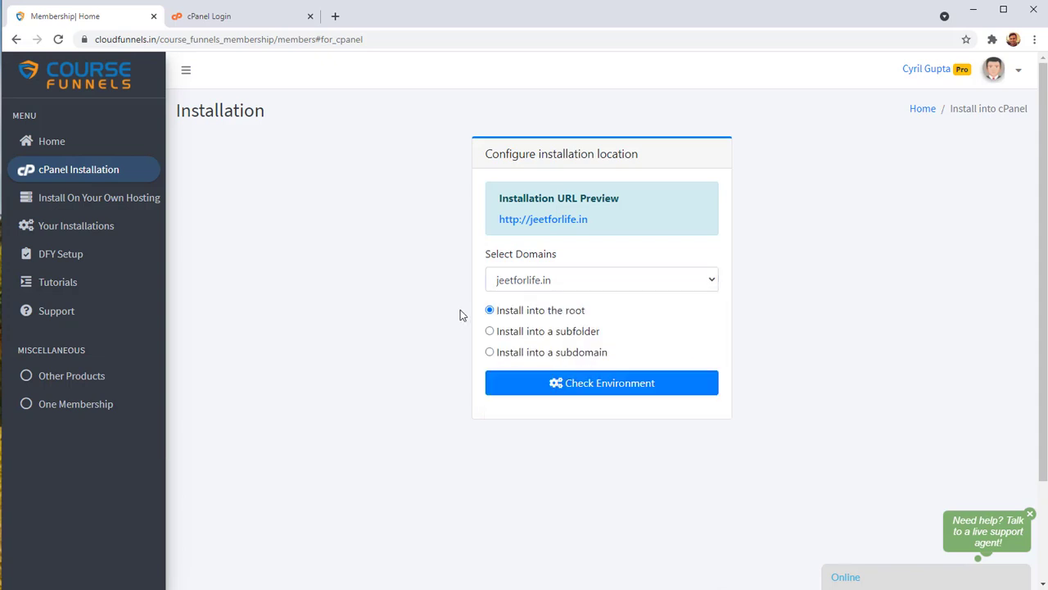
click(565, 285)
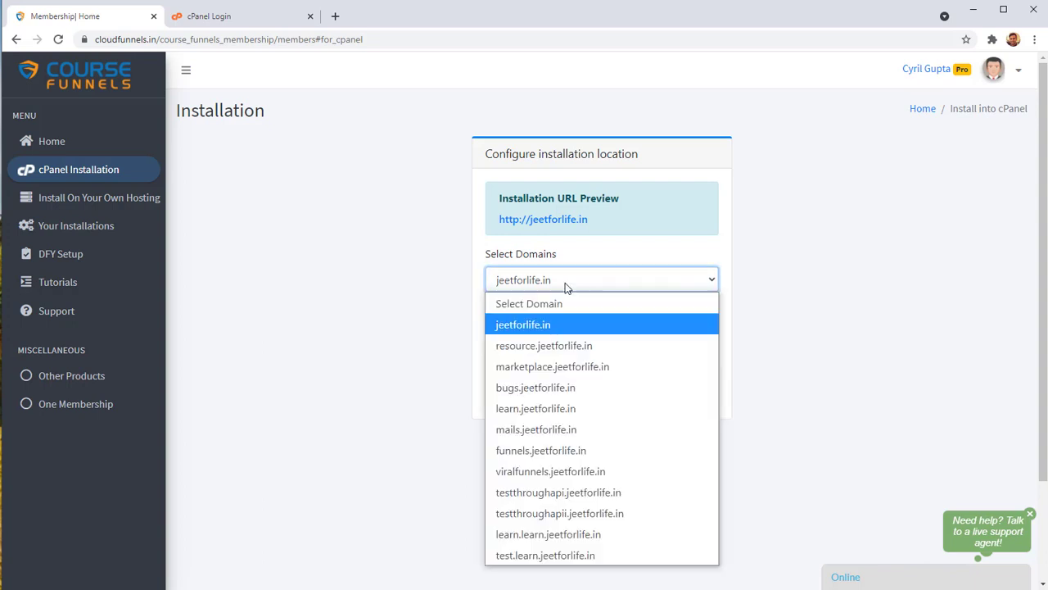
click(576, 325)
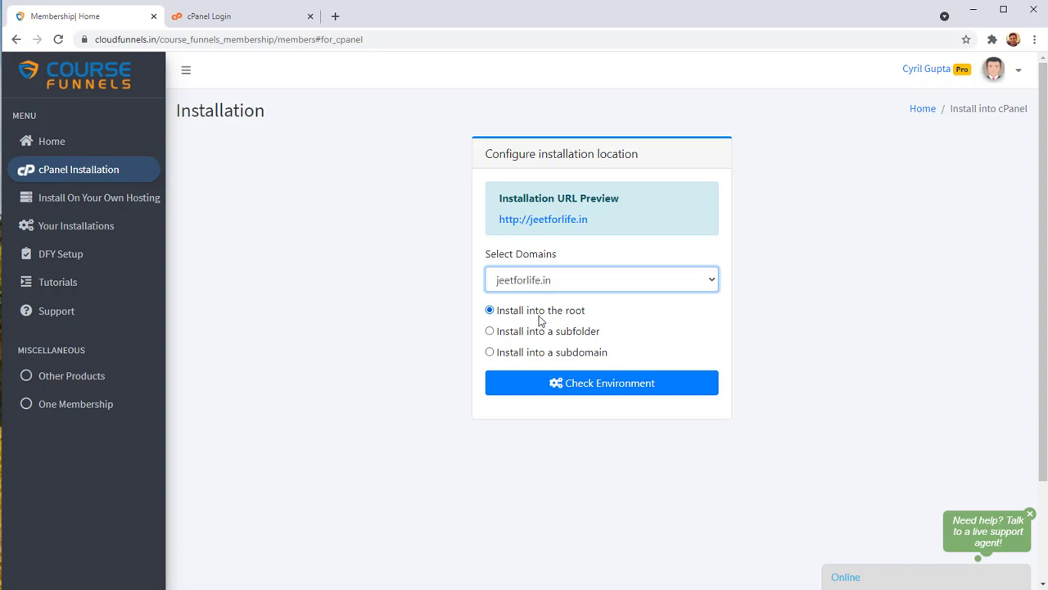
click(547, 315)
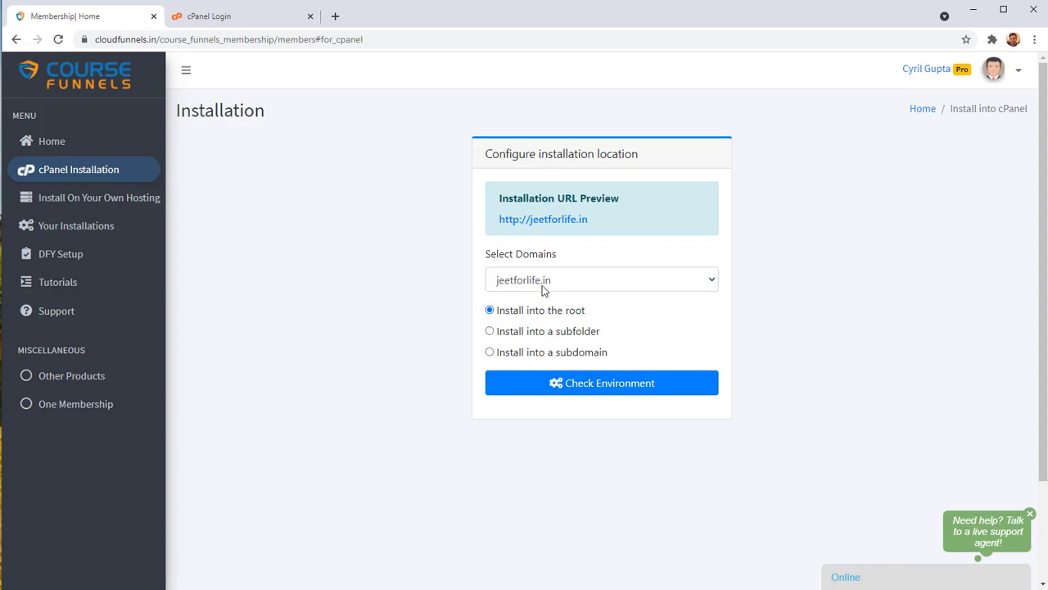
click(544, 286)
click(543, 288)
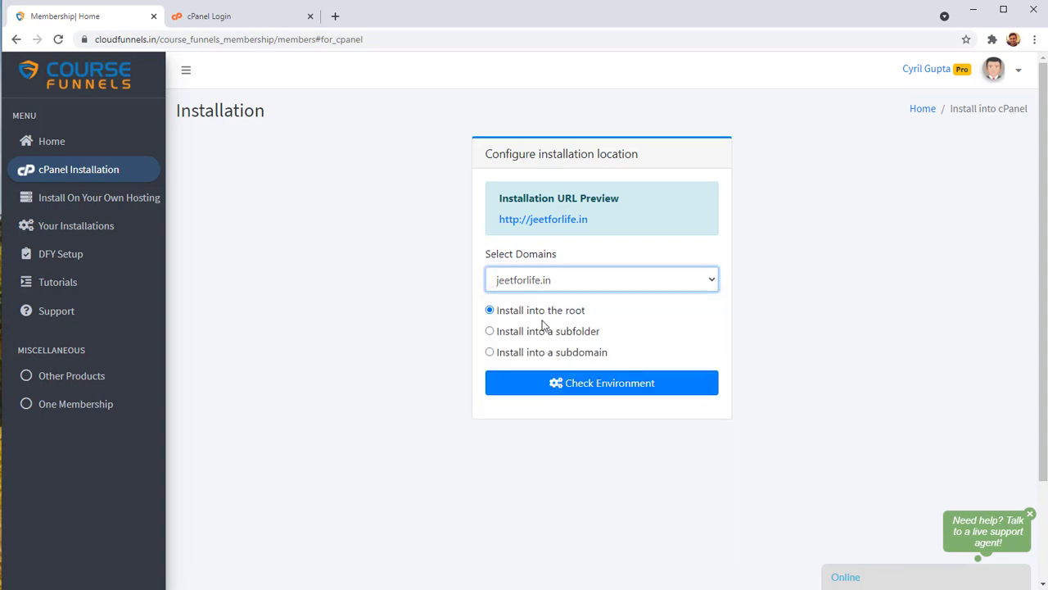
click(543, 324)
Choose the subfolder install option with subfolder name mytopcourse, previewing jeetforlife.in/mytopcourse.
click(549, 333)
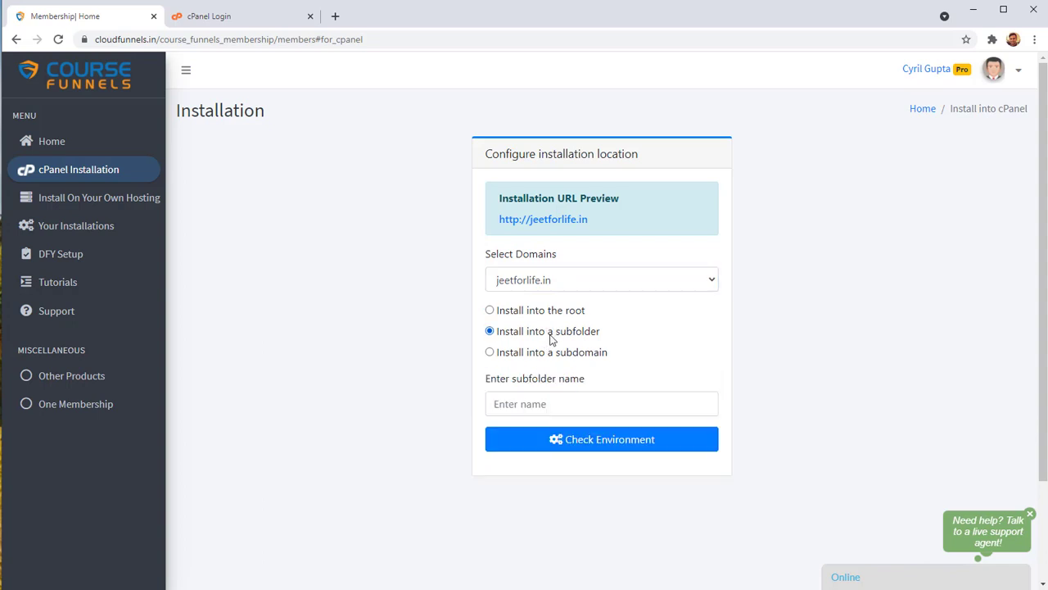
click(559, 404)
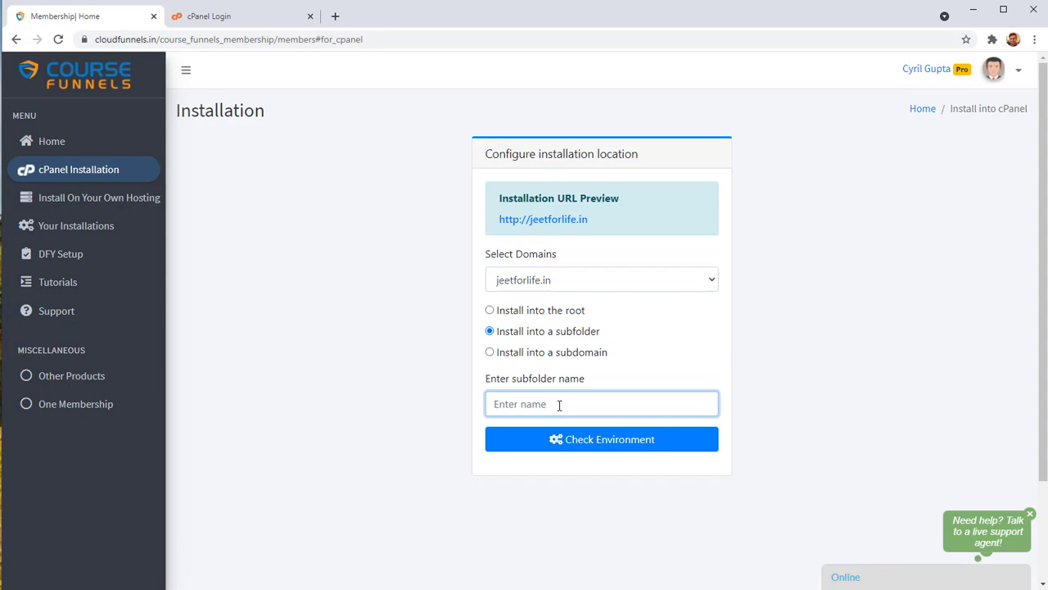
text(mytopcourse)
double_click(560, 401)
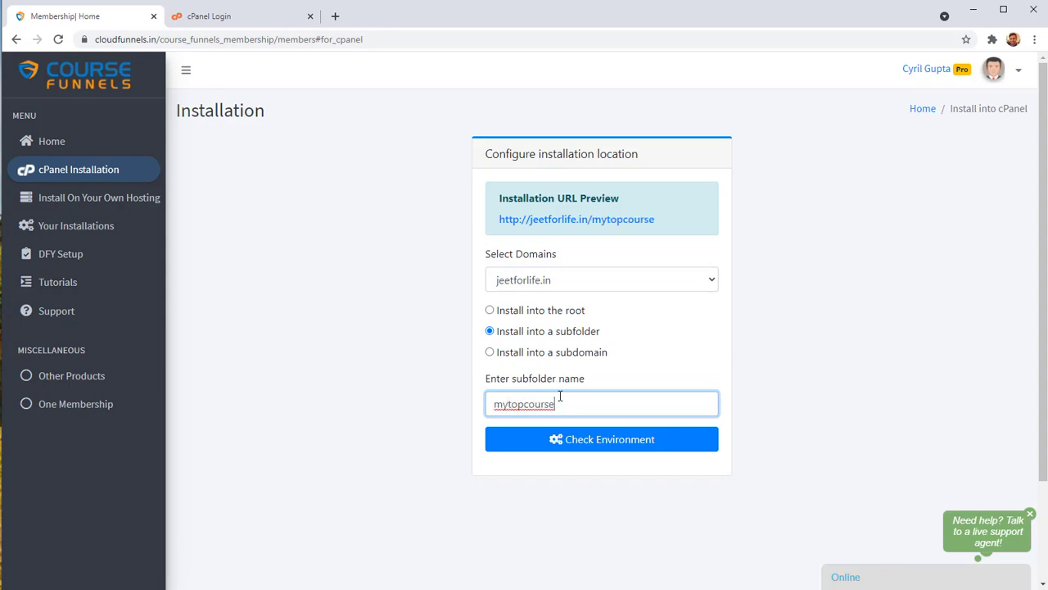
click(475, 390)
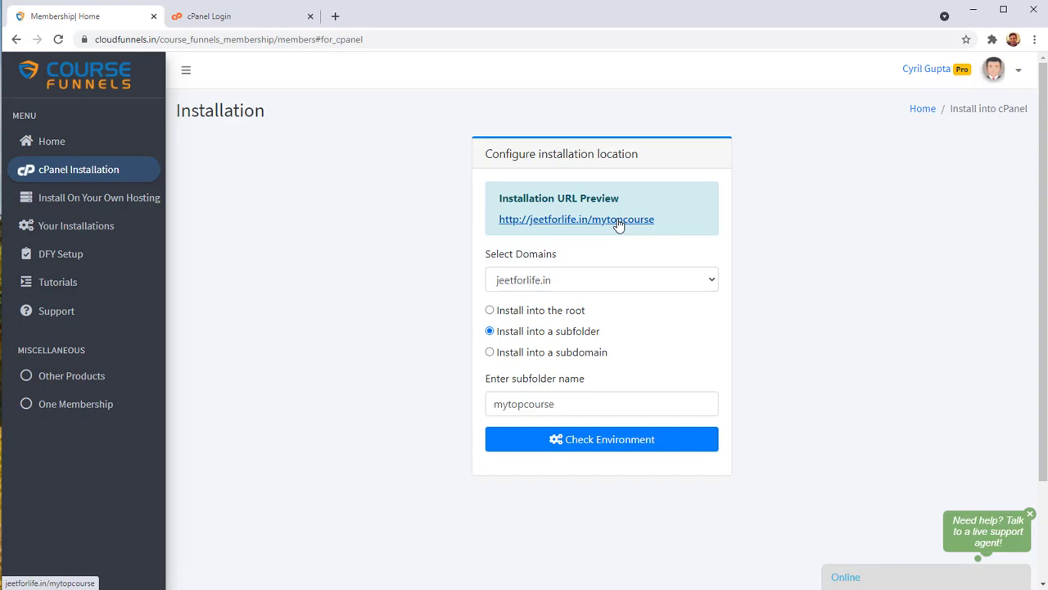
click(590, 353)
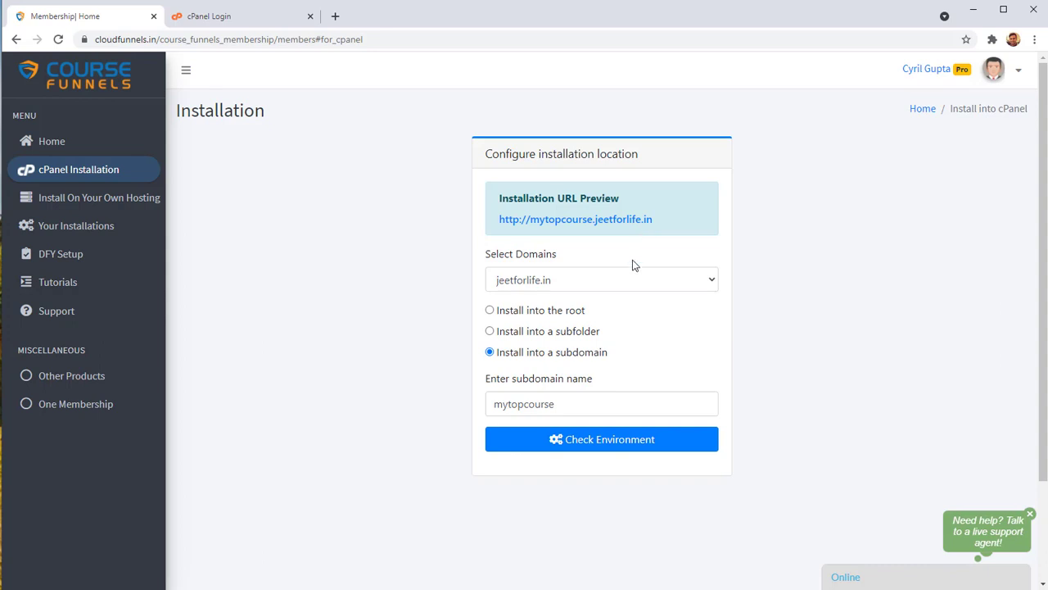
click(583, 331)
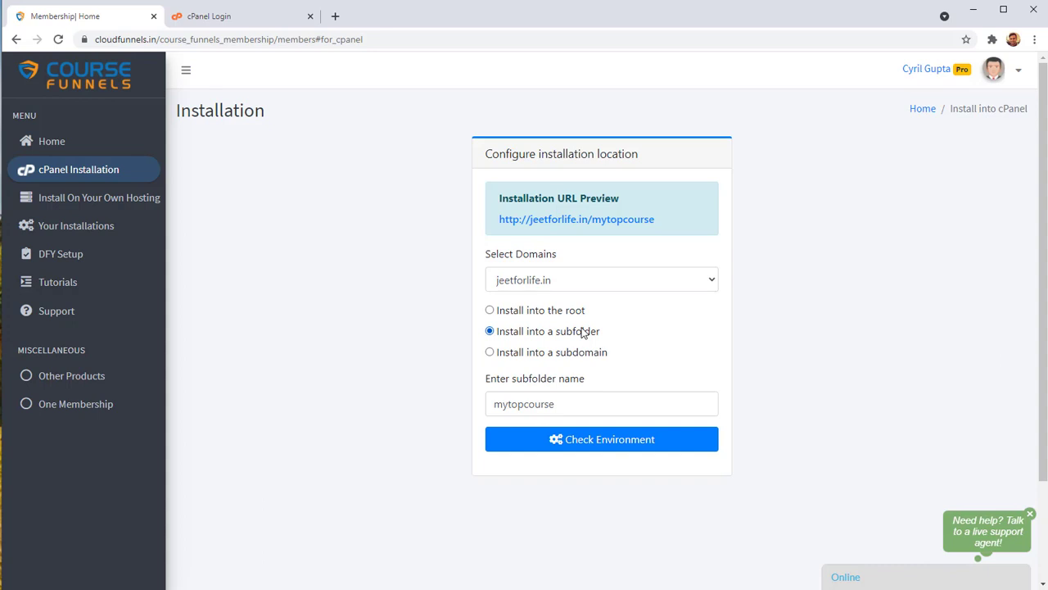
Run the environment check, then enter the admin's full name and e-mail address.
click(670, 442)
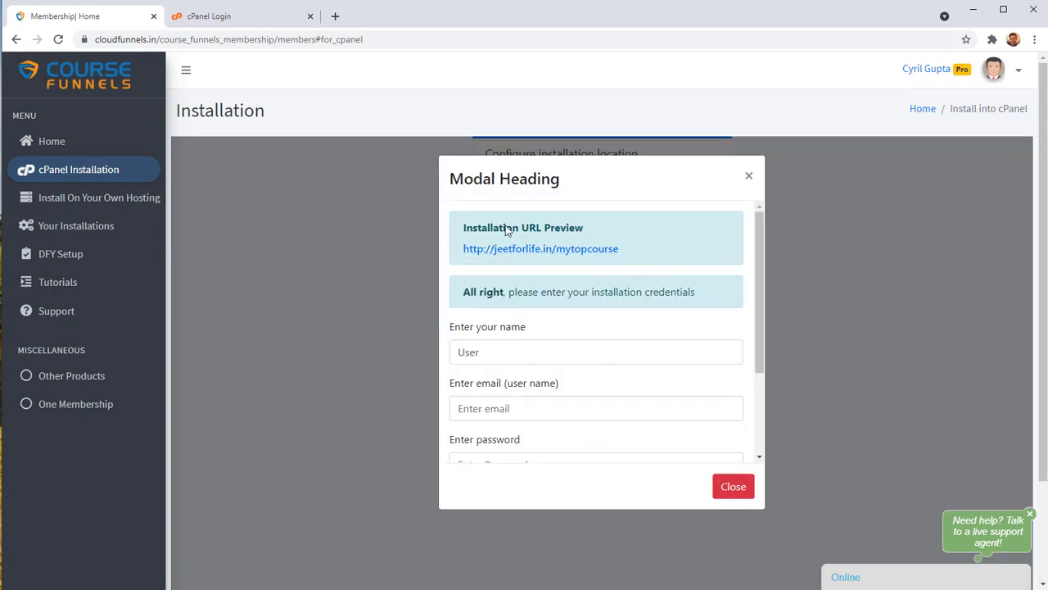
scroll(519, 335, down, 1)
scroll(519, 336, down, 1)
click(524, 289)
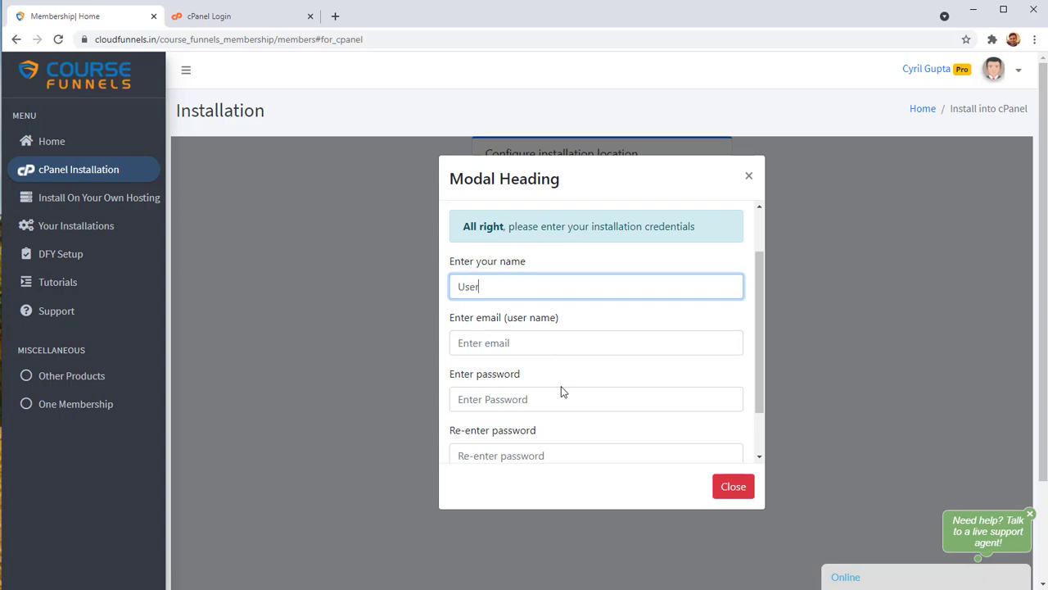
drag(546, 294, 328, 241)
key(Tab)
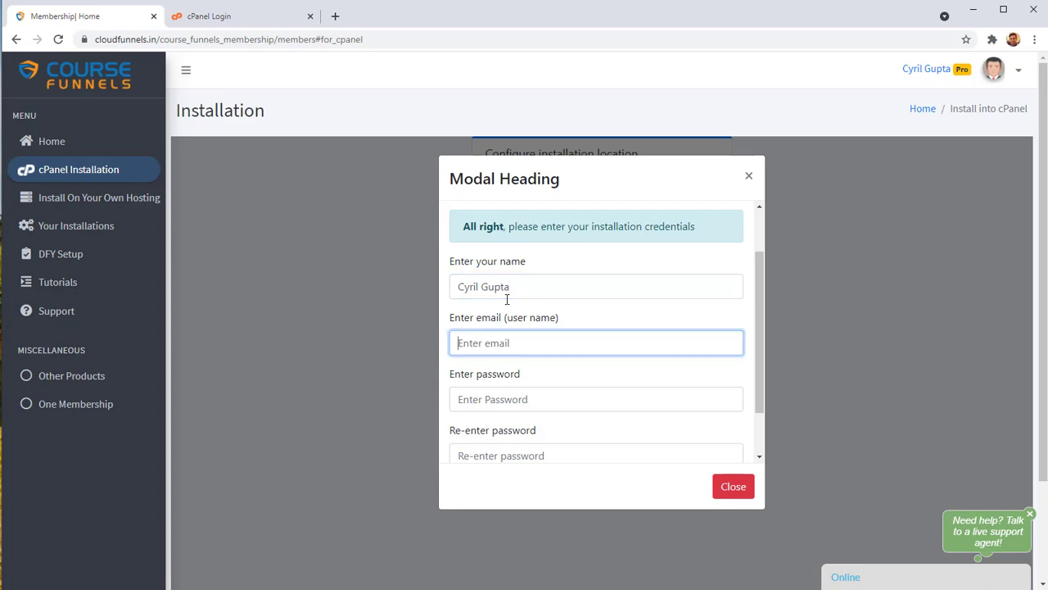
key(Tab)
Enter the admin password twice and start the installation.
scroll(457, 282, down, 1)
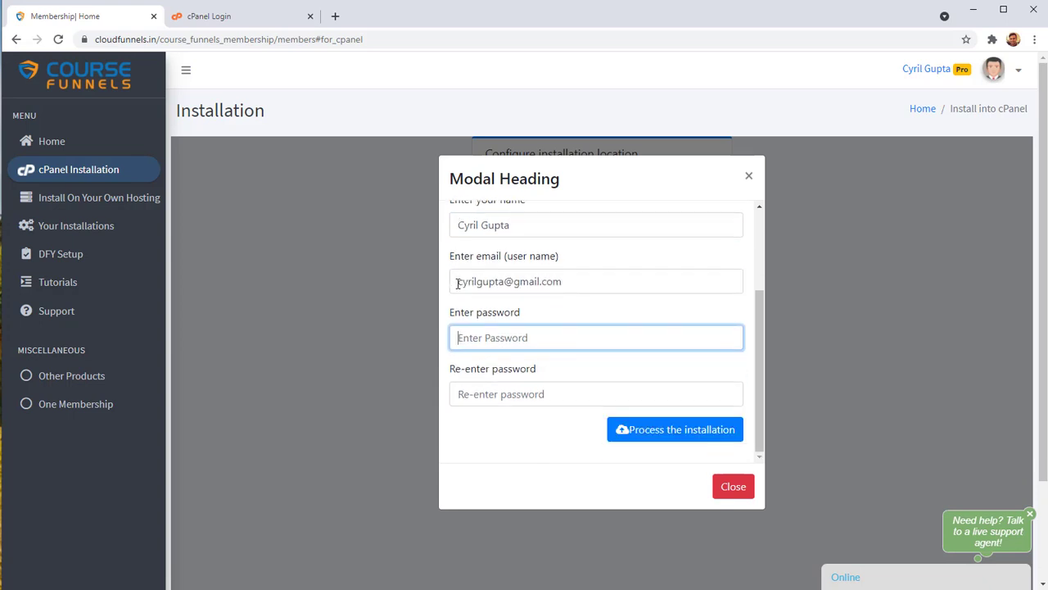
text(******)
key(Tab)
text(******)
scroll(683, 344, up, 2)
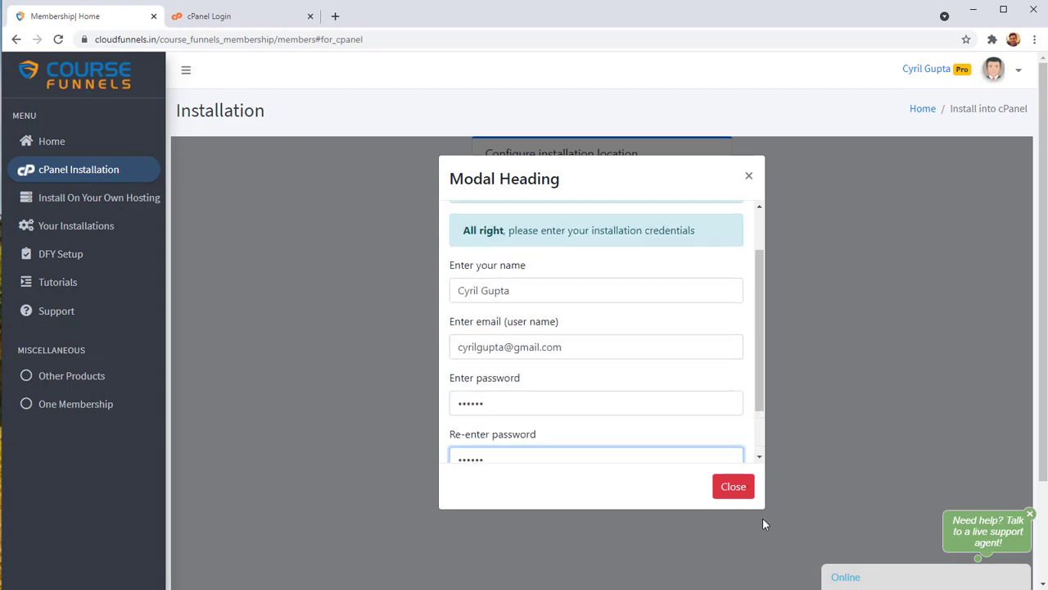
scroll(682, 344, down, 2)
click(632, 430)
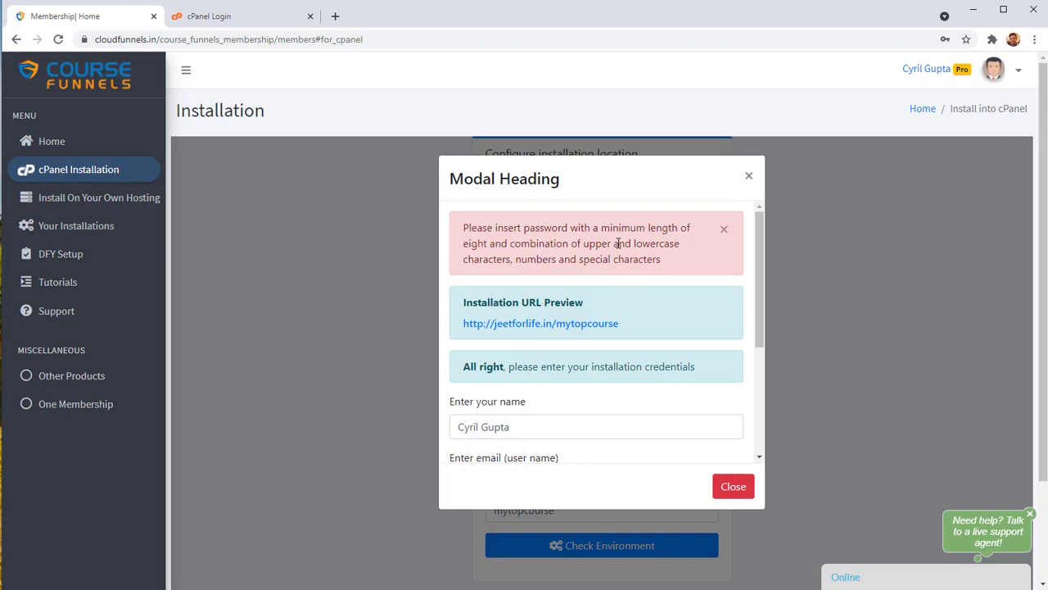
Lengthen both password entries to at least 8 characters and run the installation into mytopcourse.
scroll(547, 343, down, 3)
click(547, 345)
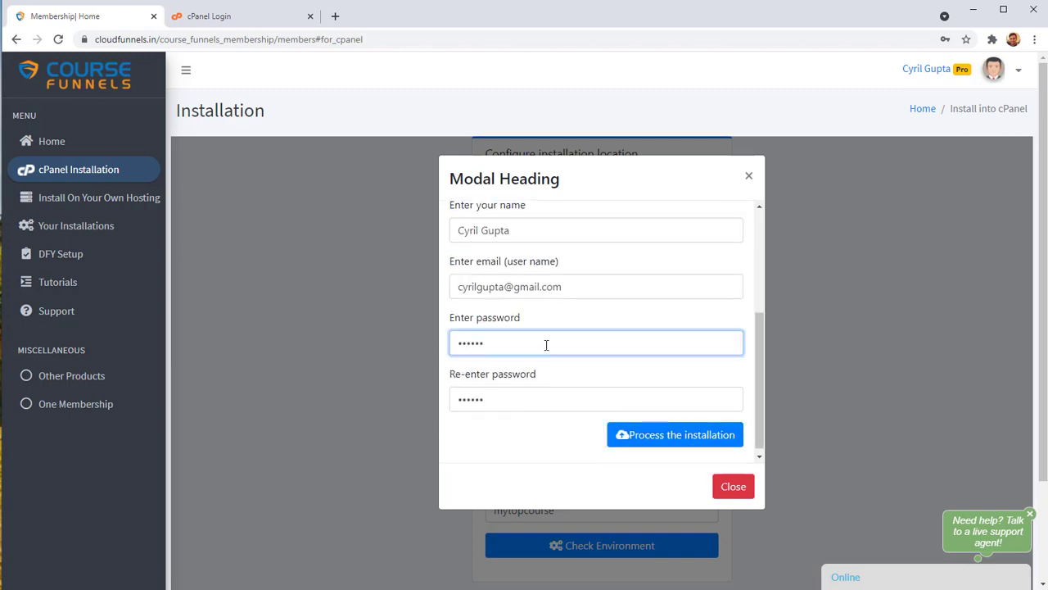
text(a)
click(557, 405)
text(aa)
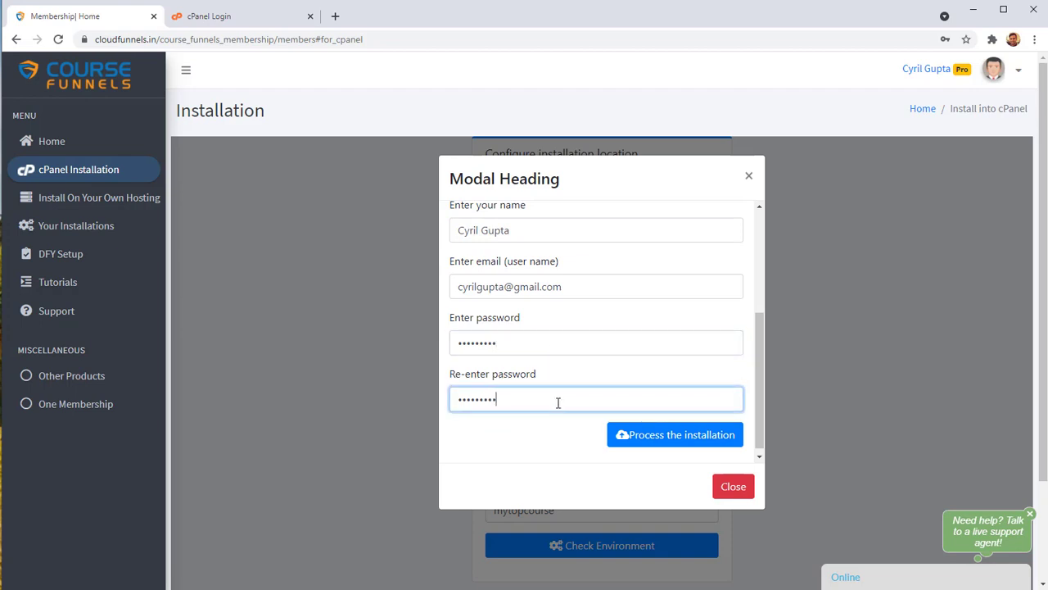
text(a)
click(574, 343)
text(a)
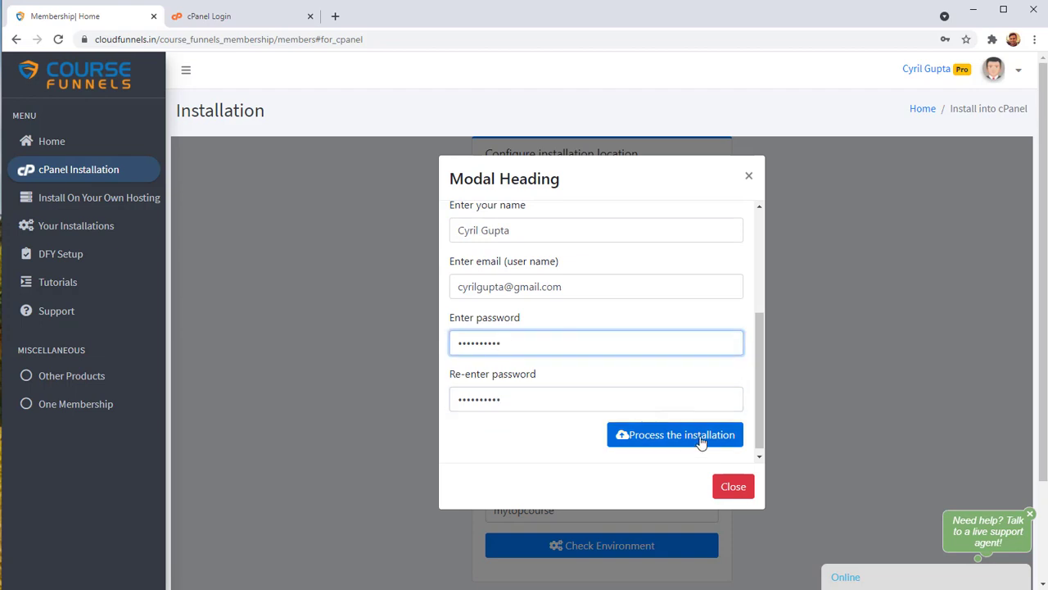
click(701, 442)
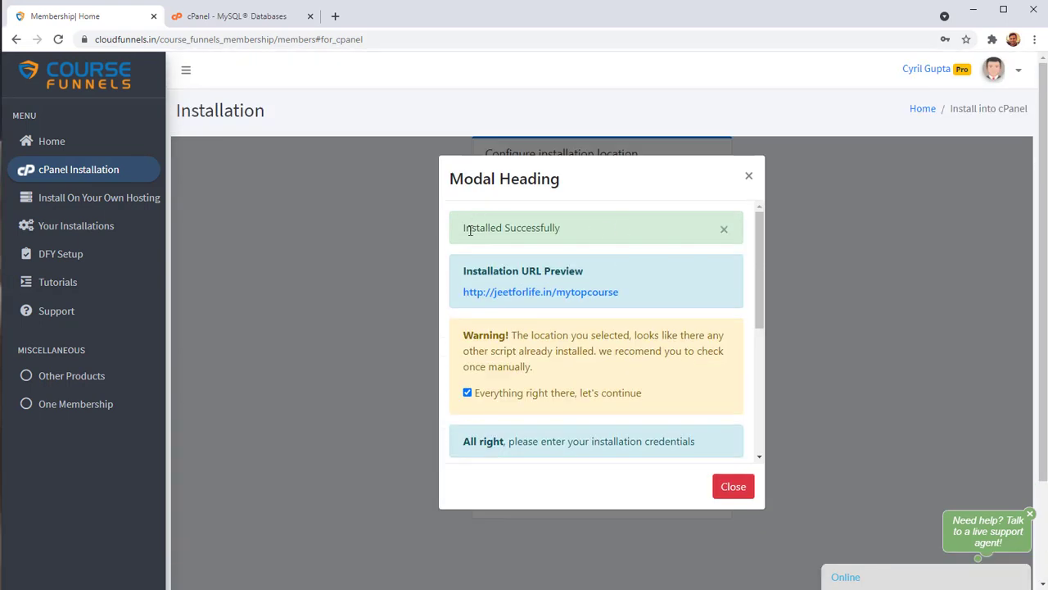
Select the Installed Successfully message text.
drag(472, 227, 593, 261)
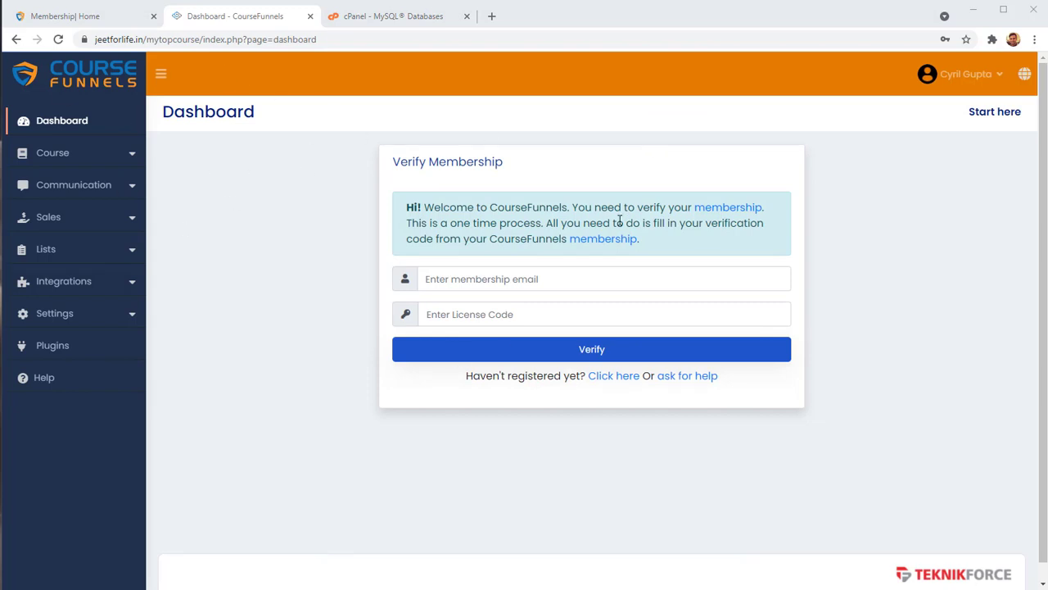
Visit the membership e-mail and License Code fields, then return to the Membership| Home installation window.
click(541, 282)
click(548, 318)
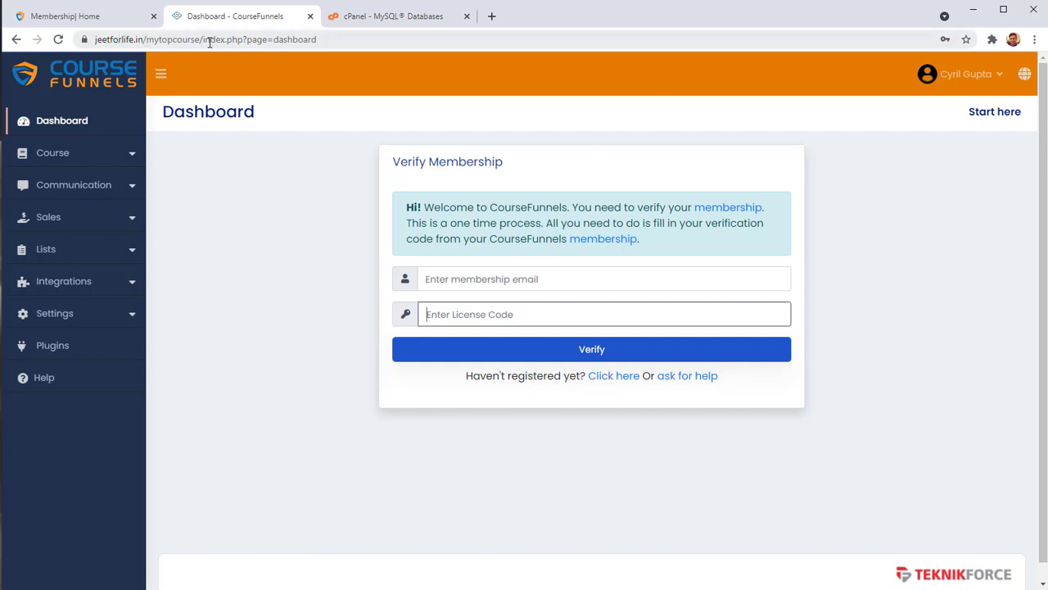
click(128, 17)
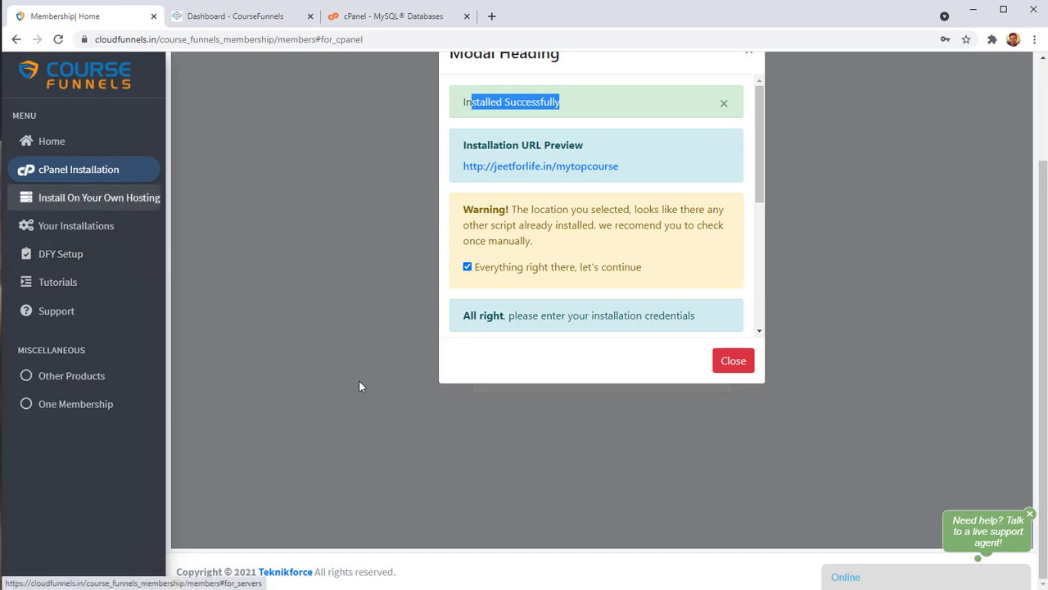
Close the success modal, change the subfolder to mytopcourse2, check the environment and install.
scroll(360, 386, up, 1)
click(737, 434)
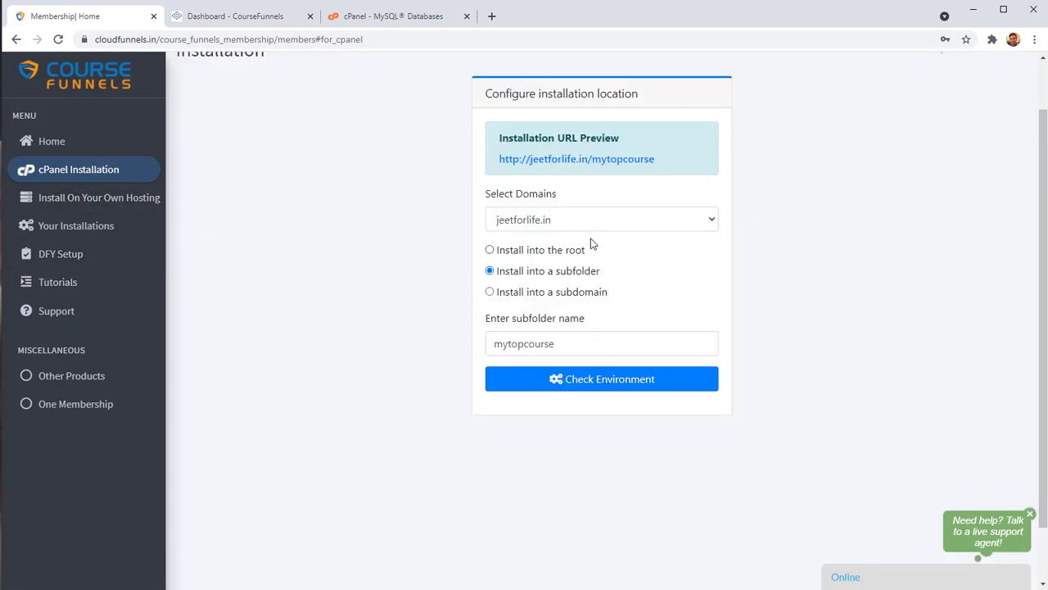
click(585, 354)
text(2)
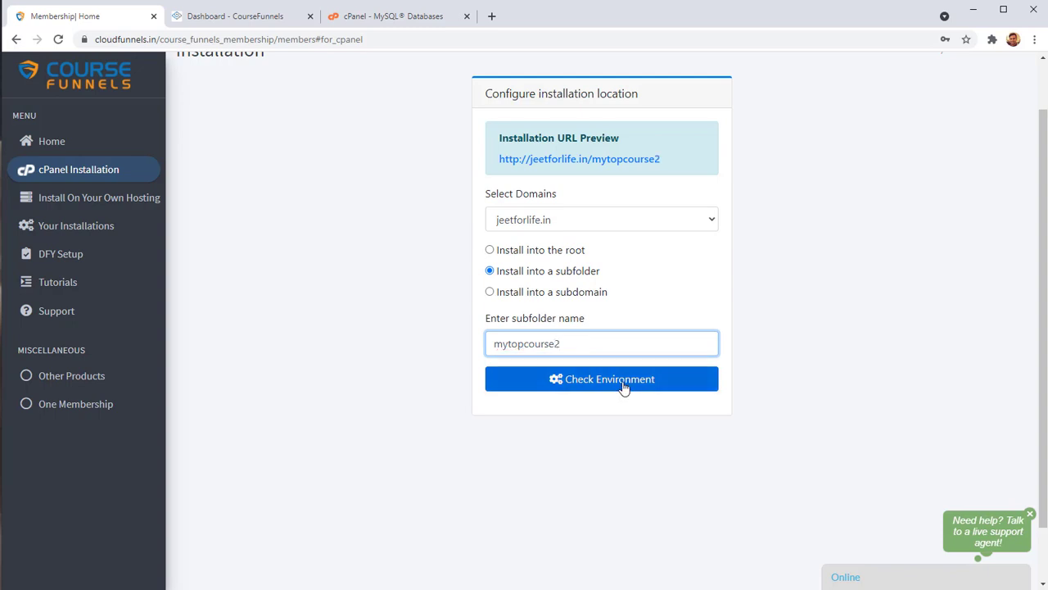
click(623, 385)
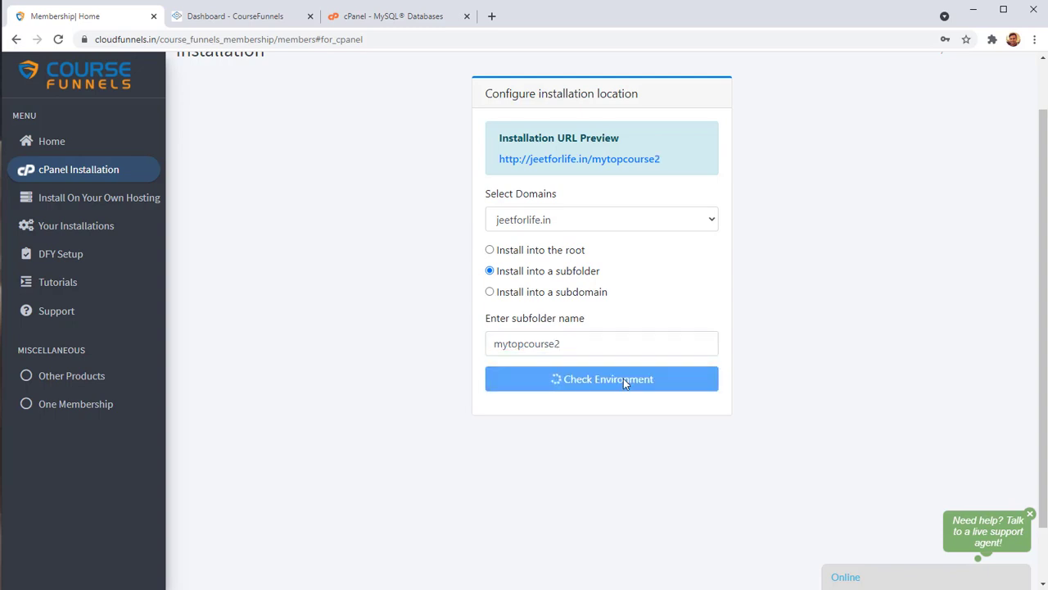
scroll(610, 332, down, 3)
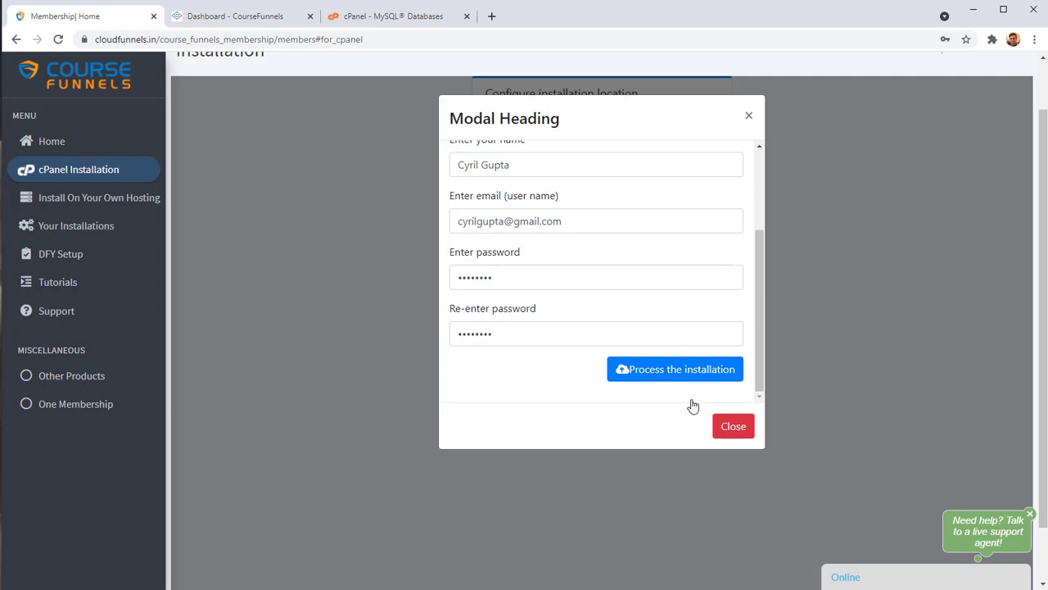
click(697, 386)
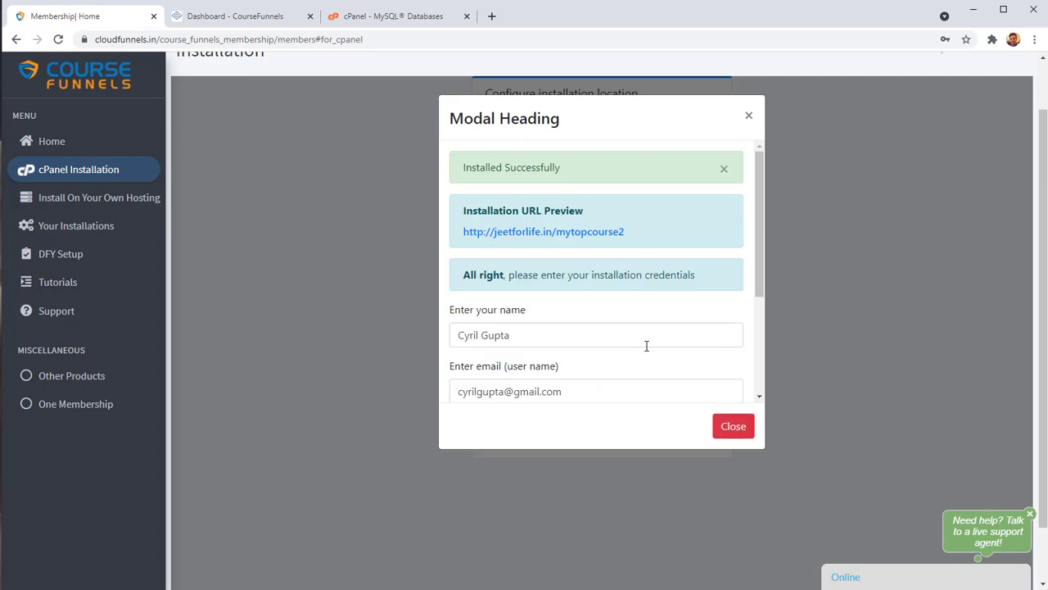
Open jeetforlife.in/mytopcourse2 in a new tab, view its Admin login page, then return.
scroll(646, 351, down, 1)
click(597, 168)
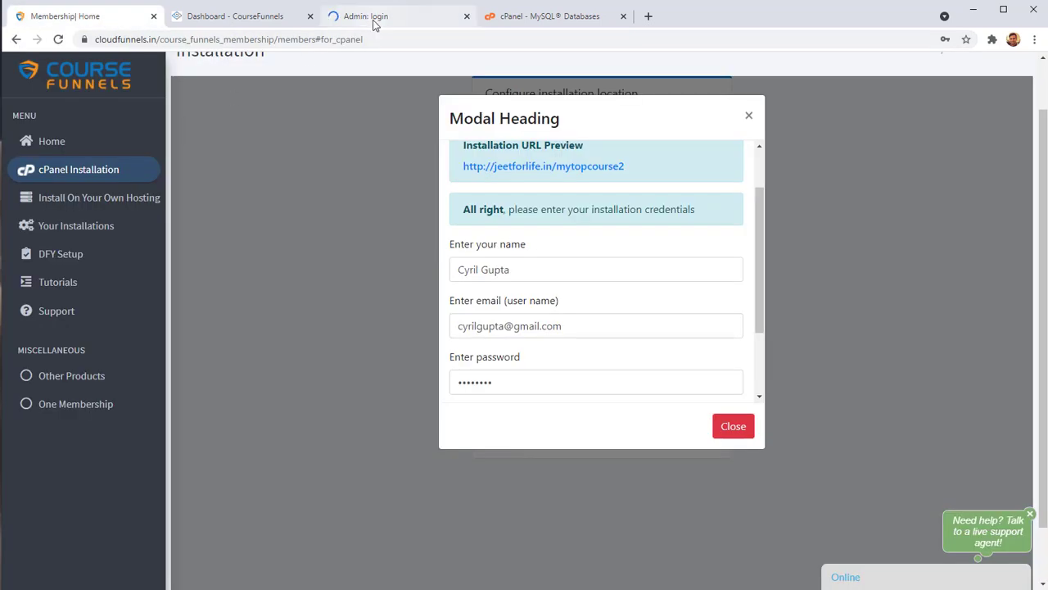
click(373, 18)
click(115, 18)
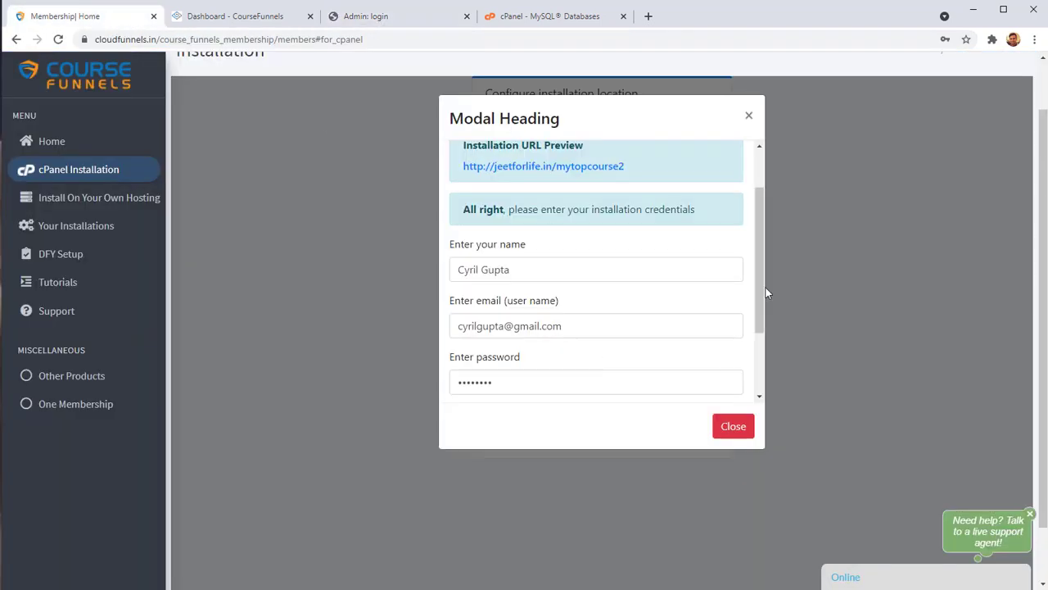